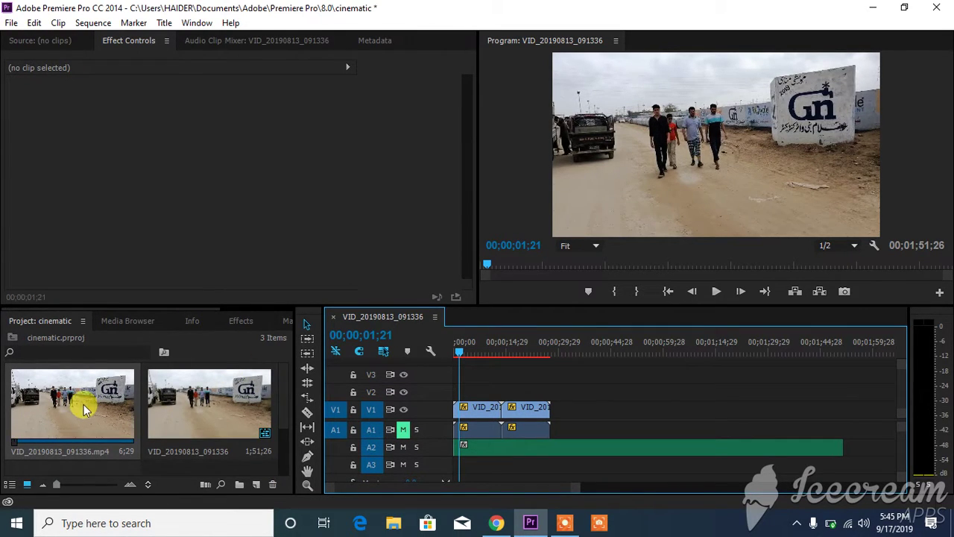
Place VID_20190813_091336.mp4 from the project on the timeline's video track V1 and delete the placed clip
{"action": "left_click_drag", "start_coordinate": [84, 404], "coordinate": [458, 411]}
{"action": "key", "text": "Delete"}
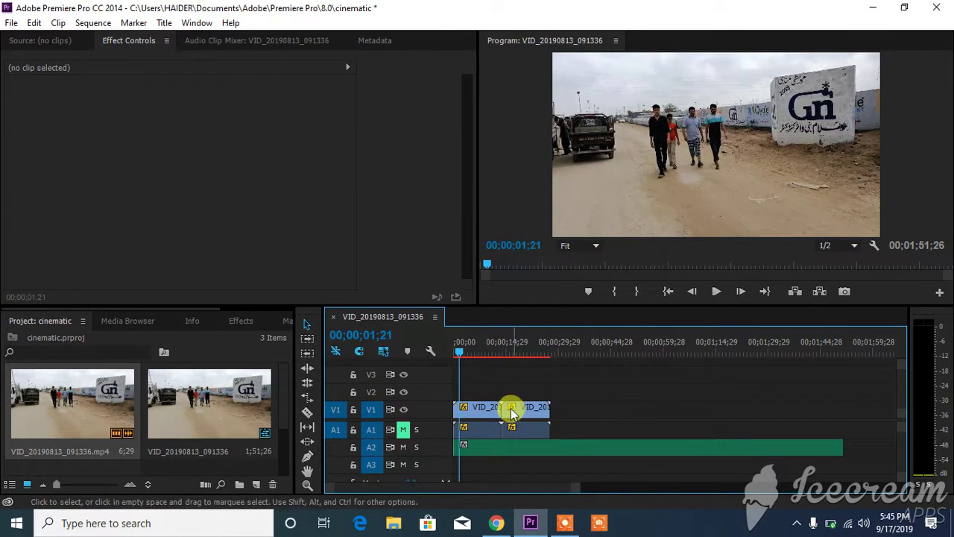
{"action": "left_click", "coordinate": [241, 321]}
{"action": "left_click", "coordinate": [58, 321]}
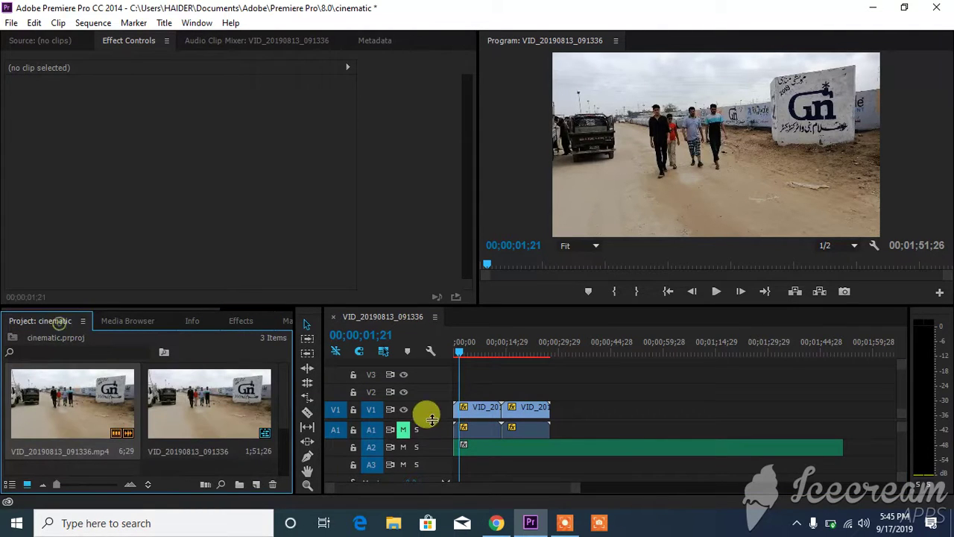
Preview the first clip on video track V1 for a few seconds and keep that clip selected
{"action": "left_click", "coordinate": [488, 407]}
{"action": "key", "text": "space"}
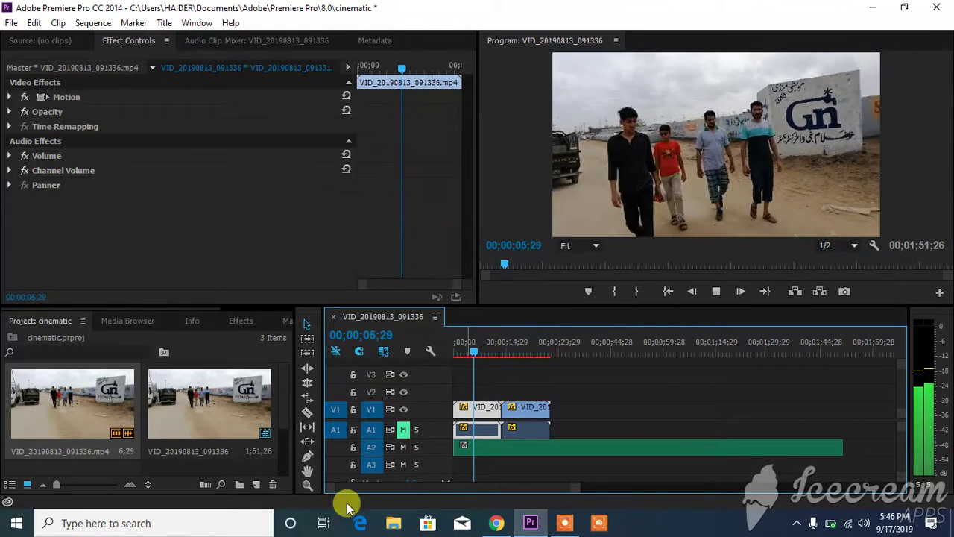
{"action": "key", "text": "space"}
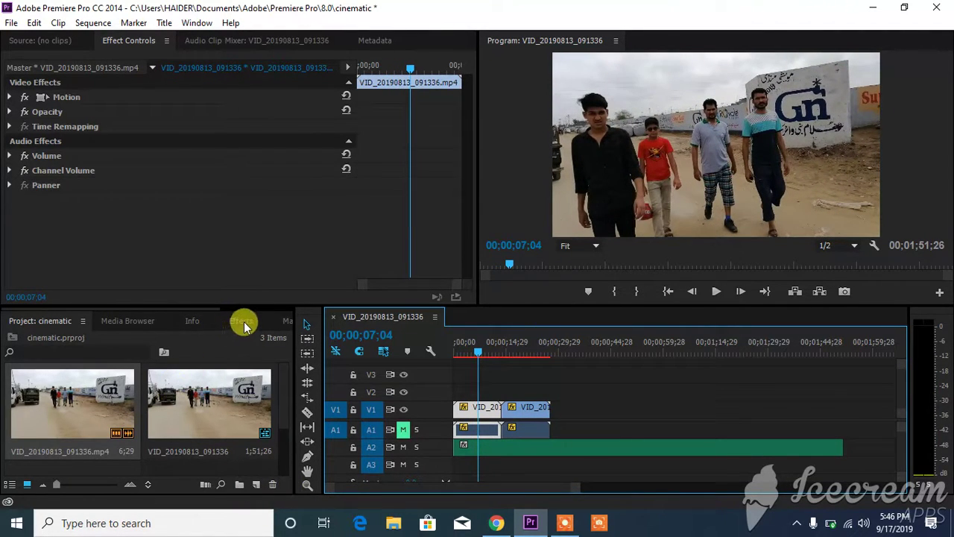
{"action": "left_click", "coordinate": [505, 389]}
{"action": "left_click", "coordinate": [484, 412]}
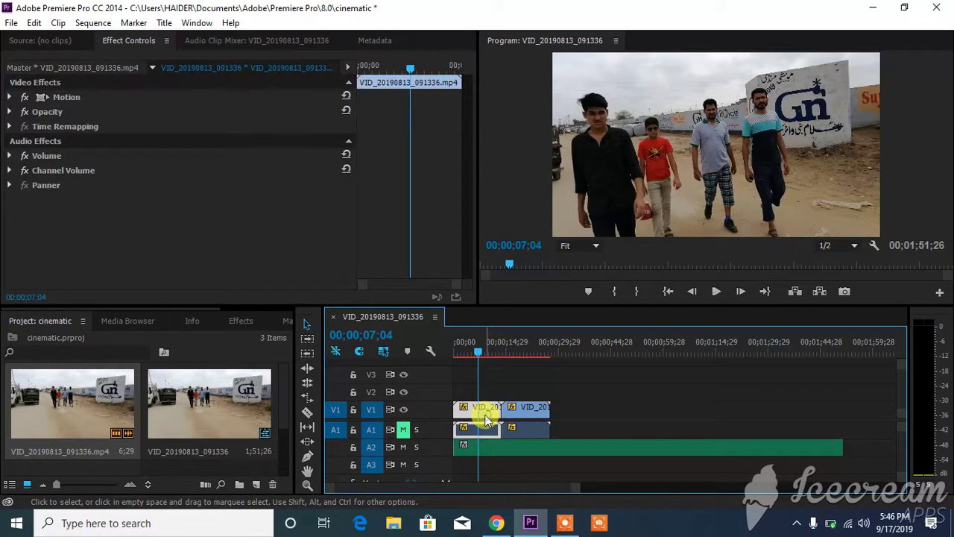
{"action": "left_click", "coordinate": [495, 386]}
{"action": "left_click", "coordinate": [477, 409]}
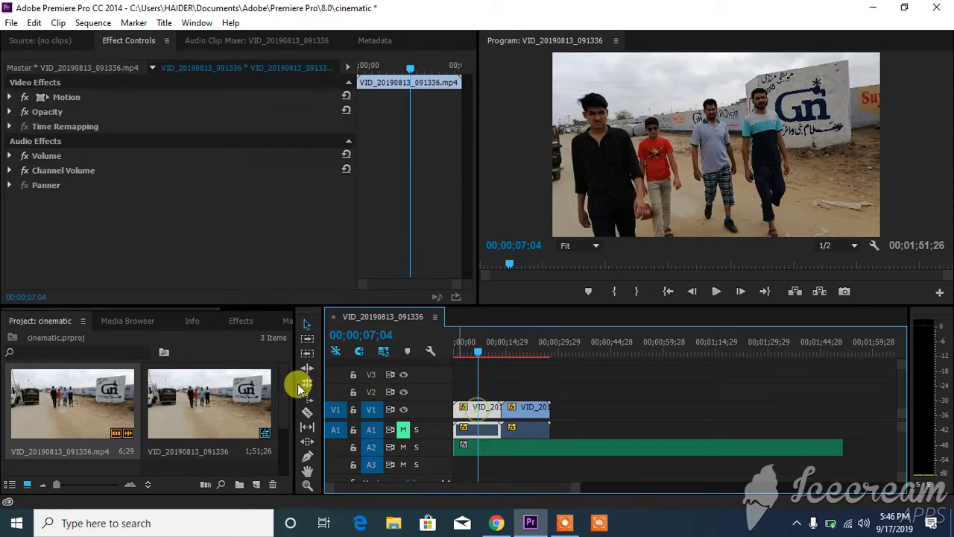
Browse the video effects and video transitions, and expand the Cinematic presets within Lumetri Looks
{"action": "left_click", "coordinate": [246, 325]}
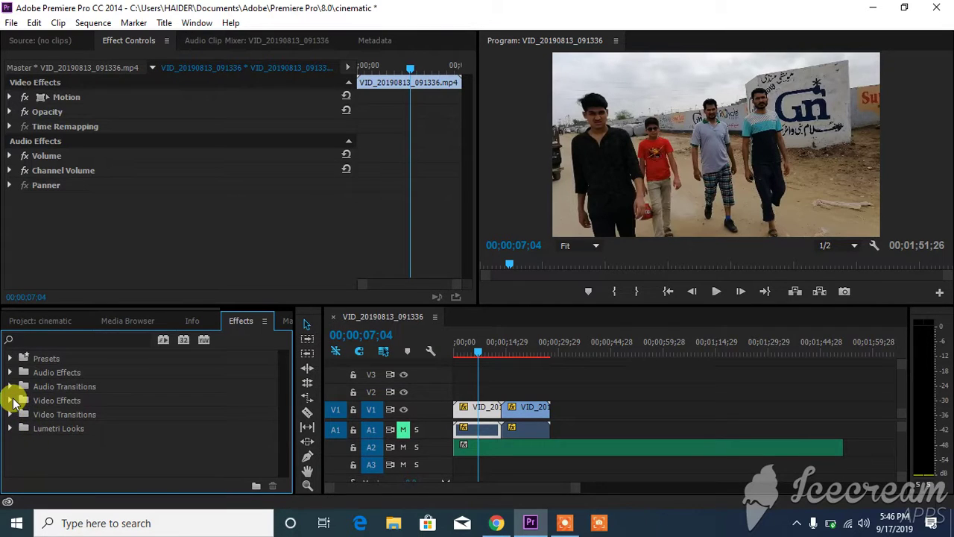
{"action": "left_click", "coordinate": [11, 400]}
{"action": "scroll", "coordinate": [284, 393], "scroll_direction": "down", "scroll_amount": 3}
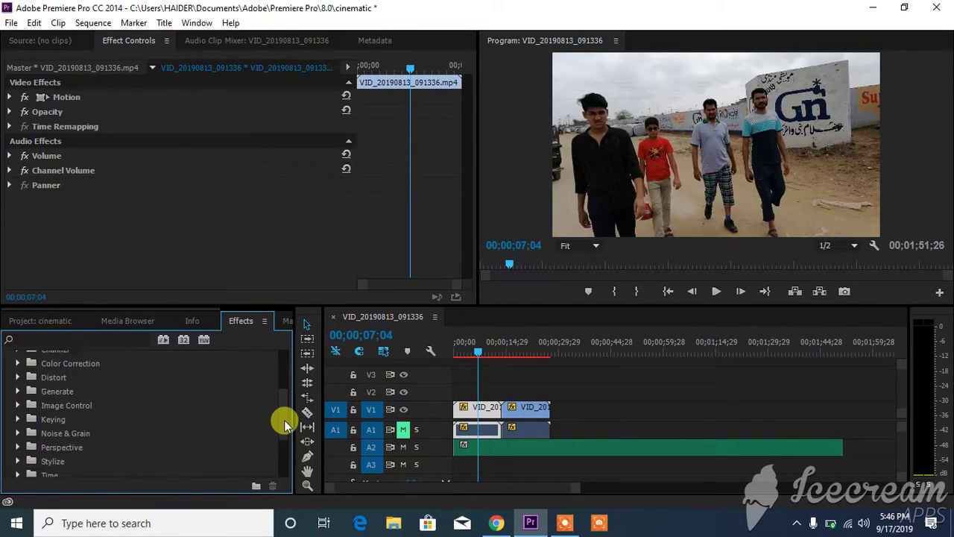
{"action": "left_click_drag", "start_coordinate": [286, 423], "coordinate": [283, 464]}
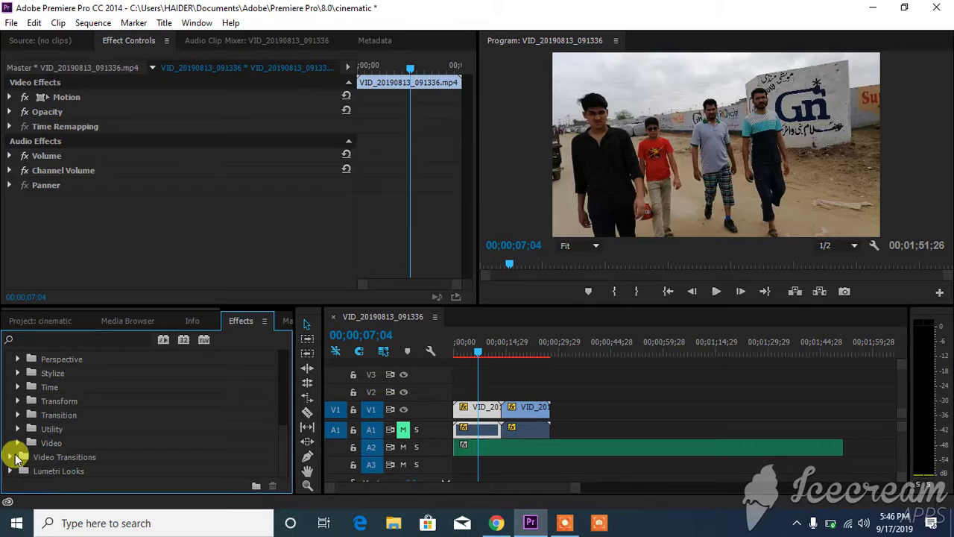
{"action": "left_click", "coordinate": [10, 456]}
{"action": "left_click_drag", "start_coordinate": [276, 426], "coordinate": [281, 462]}
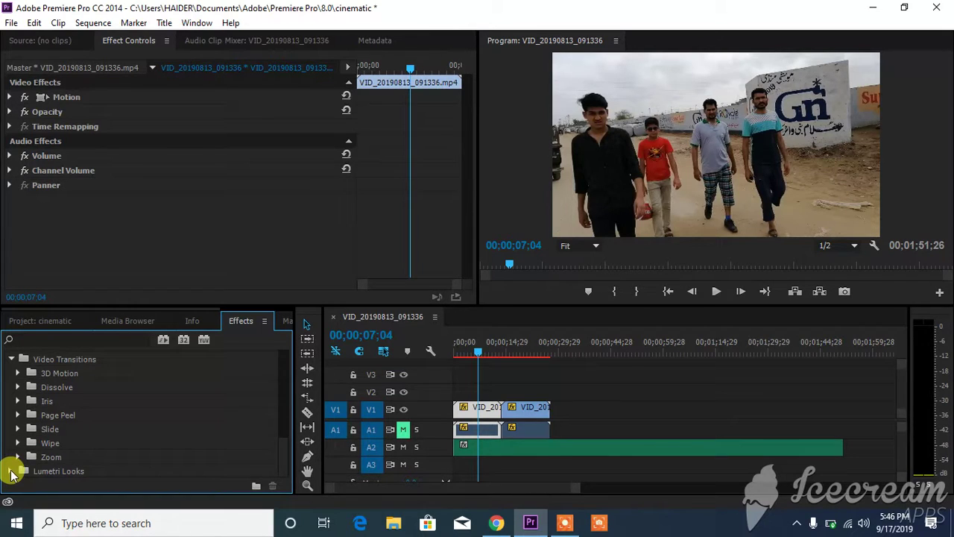
{"action": "left_click", "coordinate": [11, 474]}
{"action": "left_click_drag", "start_coordinate": [279, 447], "coordinate": [279, 466]}
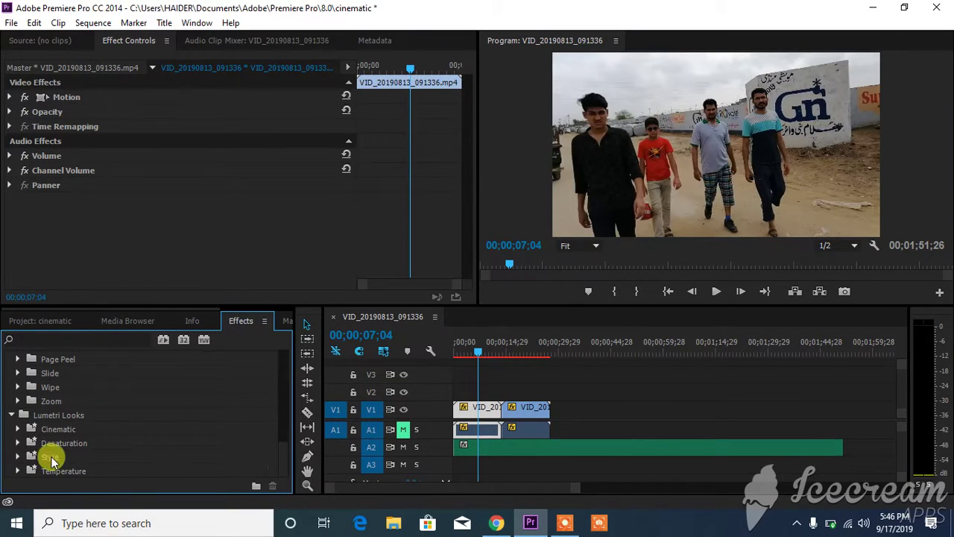
{"action": "left_click", "coordinate": [17, 428]}
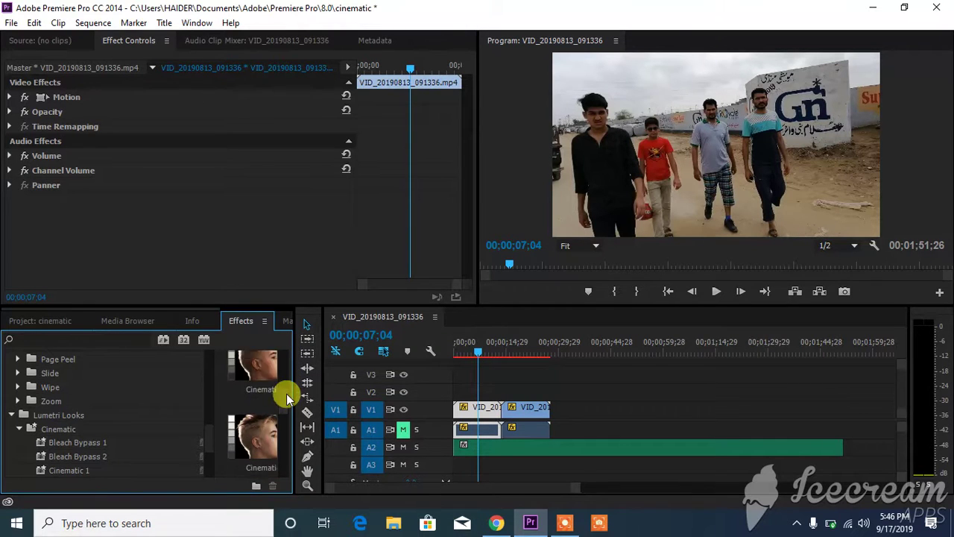
Apply the Cinematic 1 Lumetri look to the selected first clip and play a few seconds to preview it
{"action": "left_click_drag", "start_coordinate": [287, 396], "coordinate": [287, 406]}
{"action": "double_click", "coordinate": [263, 368]}
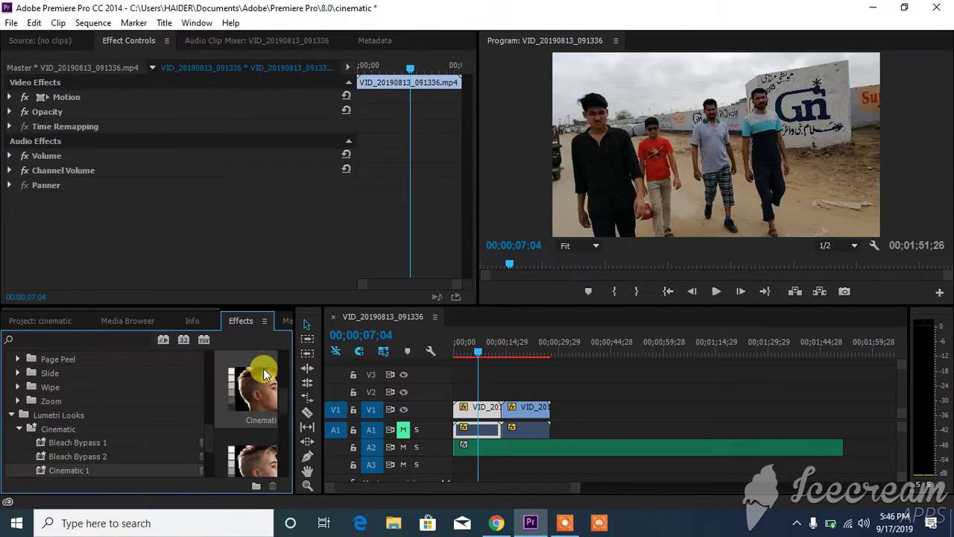
{"action": "key", "text": "space"}
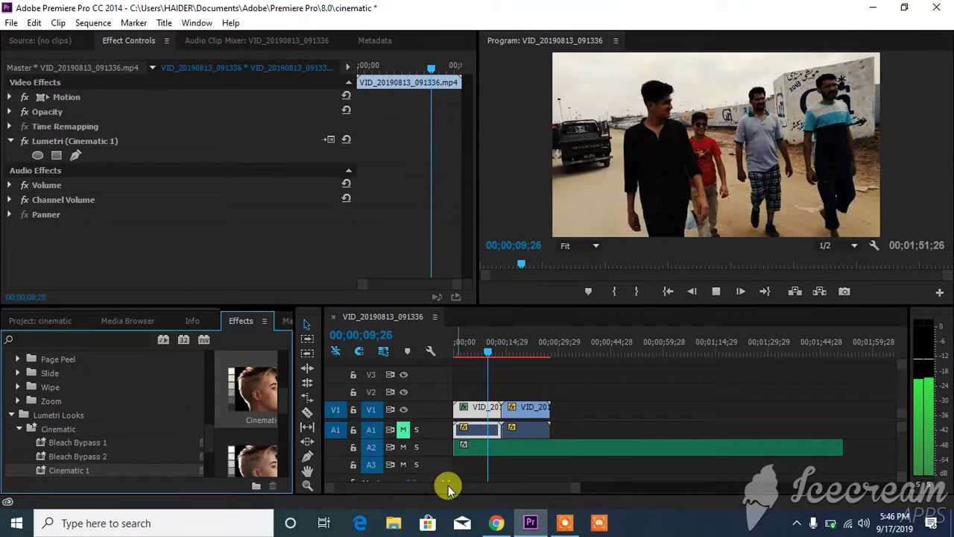
{"action": "key", "text": "space"}
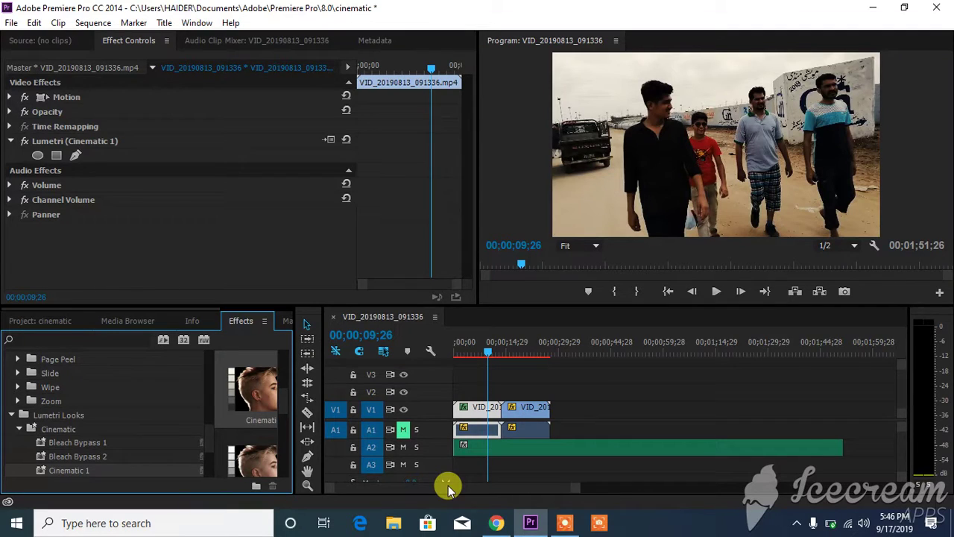
Compare the clip with and without the Cinematic 1 look by undoing and redoing it, ending with the look undone
{"action": "key", "text": "ctrl+z"}
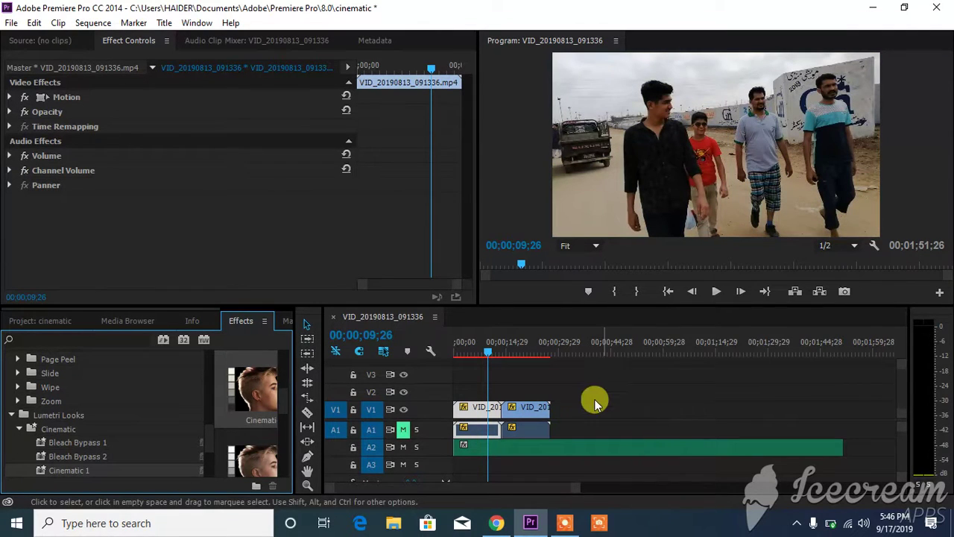
{"action": "key", "text": "ctrl+shift+z"}
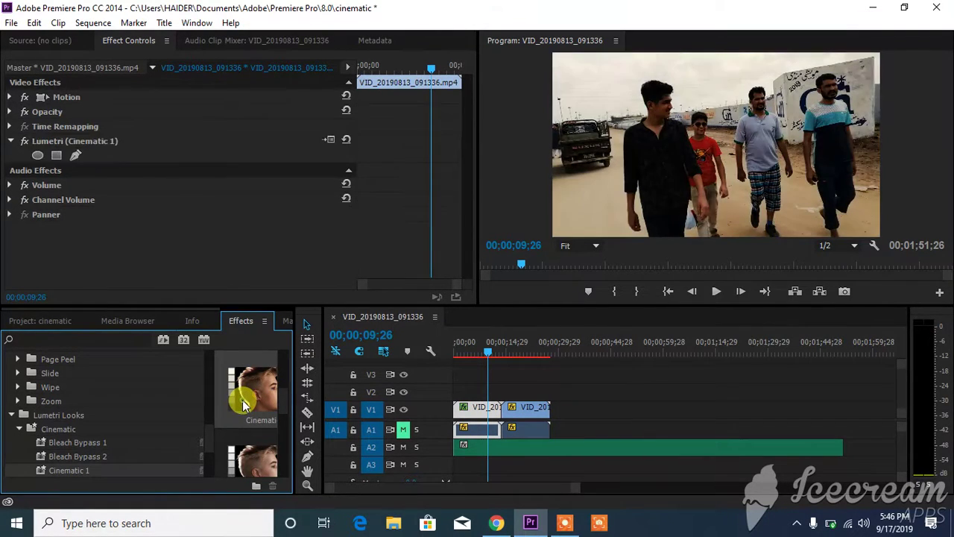
{"action": "key", "text": "ctrl+z"}
{"action": "key", "text": "ctrl+shift+z"}
{"action": "key", "text": "ctrl+z"}
Try the Sepia look from the Cinematic presets on the first clip and undo it
{"action": "scroll", "coordinate": [289, 407], "scroll_direction": "up", "scroll_amount": 3}
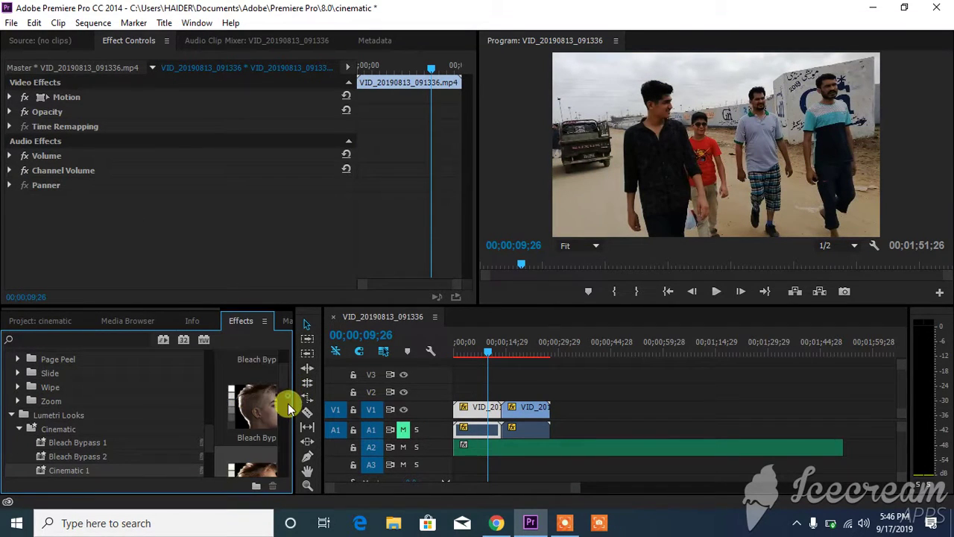
{"action": "scroll", "coordinate": [291, 403], "scroll_direction": "down", "scroll_amount": 3}
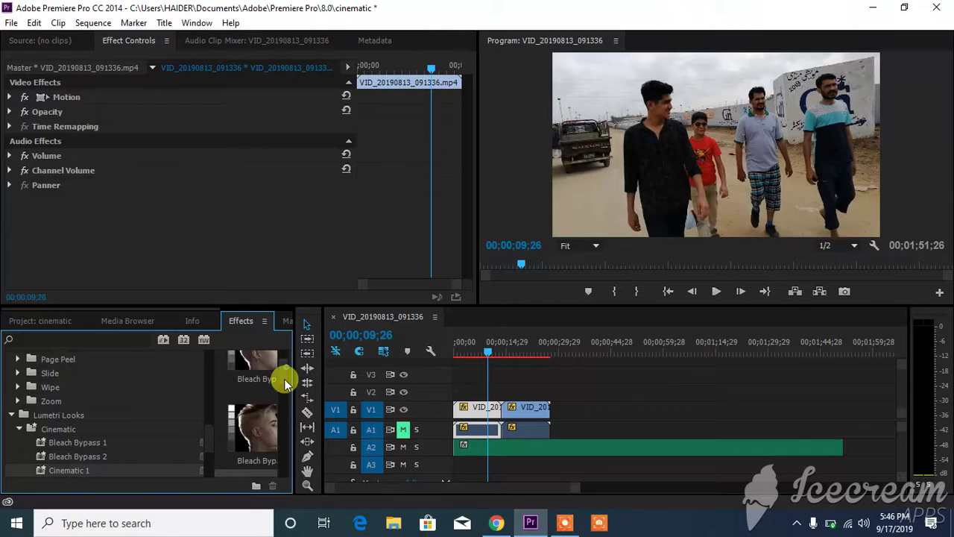
{"action": "left_click_drag", "start_coordinate": [286, 426], "coordinate": [291, 471]}
{"action": "left_click", "coordinate": [261, 444]}
{"action": "left_click", "coordinate": [260, 444]}
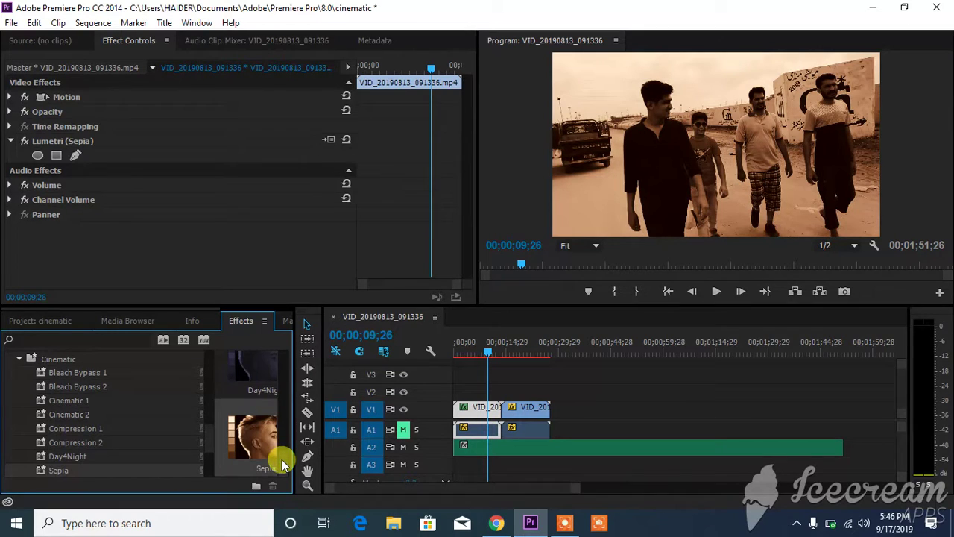
{"action": "scroll", "coordinate": [282, 461], "scroll_direction": "up", "scroll_amount": 3}
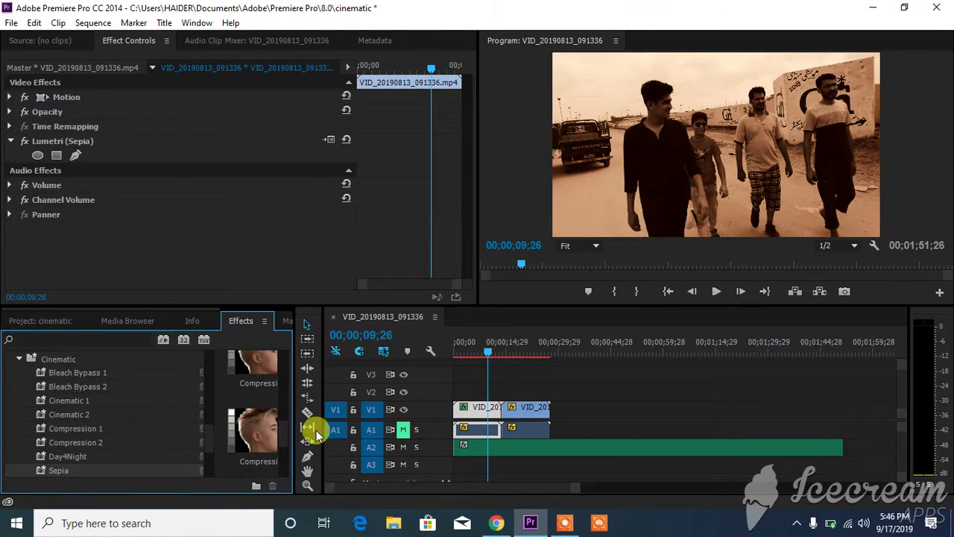
{"action": "scroll", "coordinate": [285, 429], "scroll_direction": "up", "scroll_amount": 4}
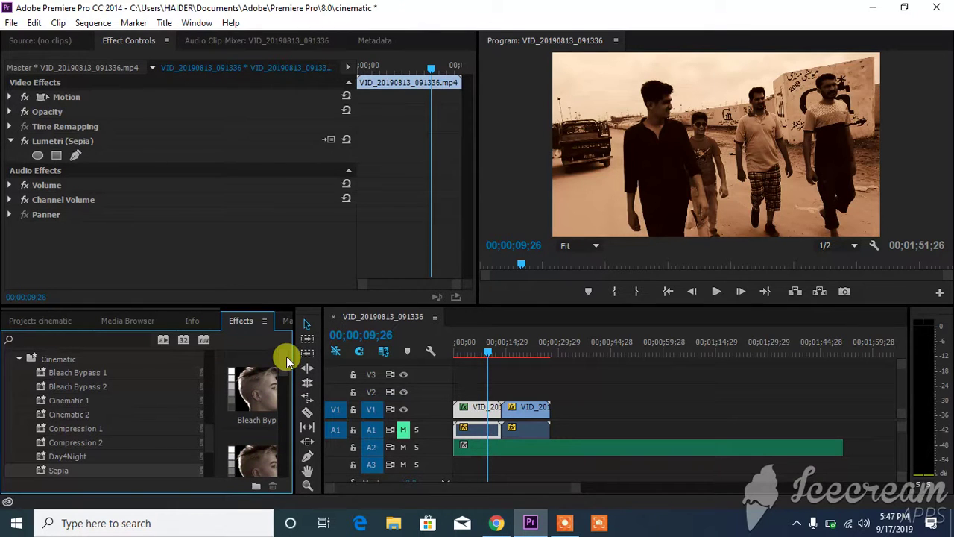
{"action": "key", "text": "ctrl+z"}
Try the Bleach Bypass 1 and Bleach Bypass 2 looks in turn on the first clip, undoing each one
{"action": "double_click", "coordinate": [266, 406]}
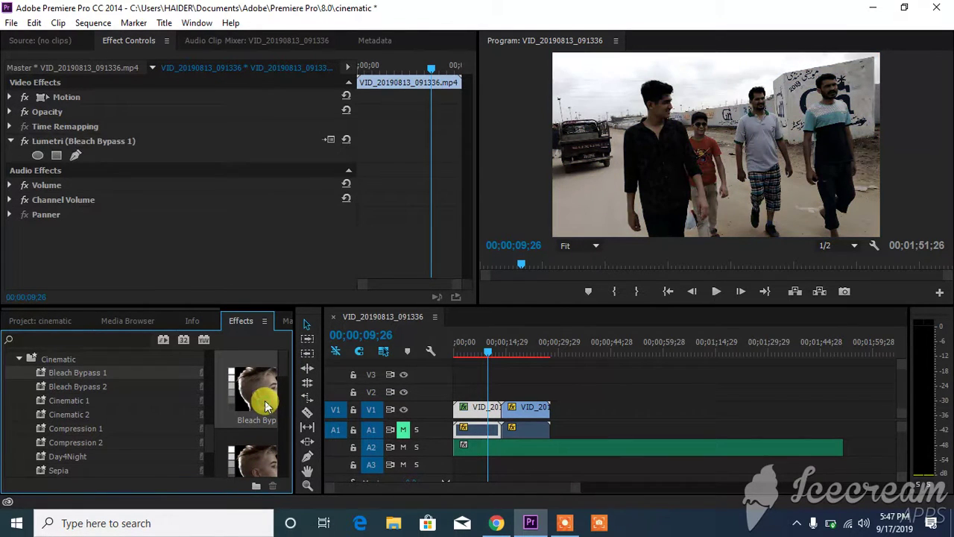
{"action": "key", "text": "ctrl+z"}
{"action": "scroll", "coordinate": [266, 447], "scroll_direction": "down", "scroll_amount": 1}
{"action": "double_click", "coordinate": [265, 447]}
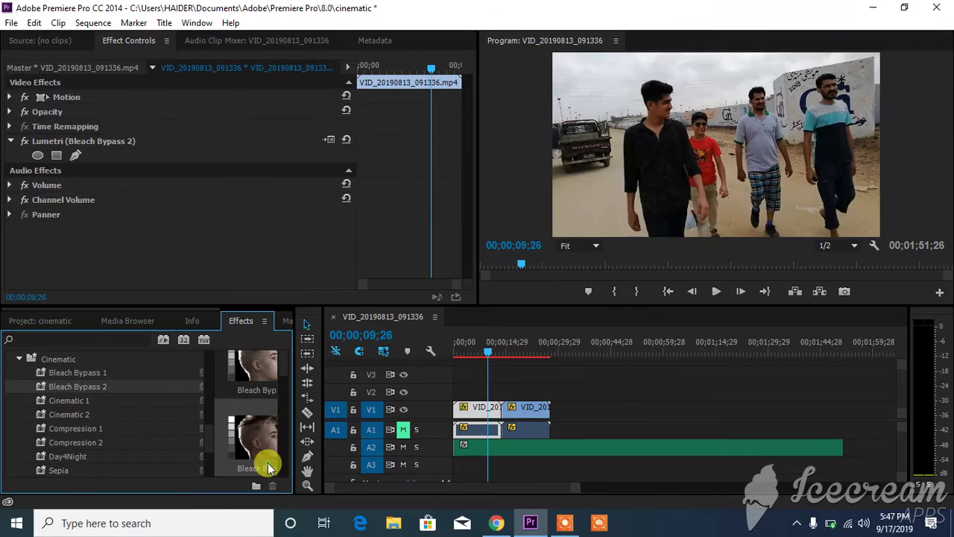
{"action": "scroll", "coordinate": [288, 395], "scroll_direction": "down", "scroll_amount": 2}
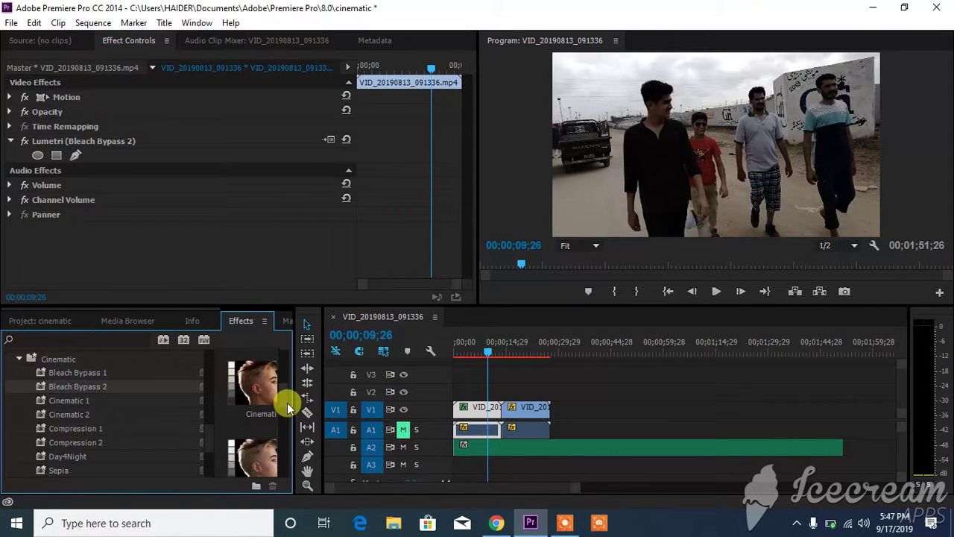
{"action": "key", "text": "ctrl+z"}
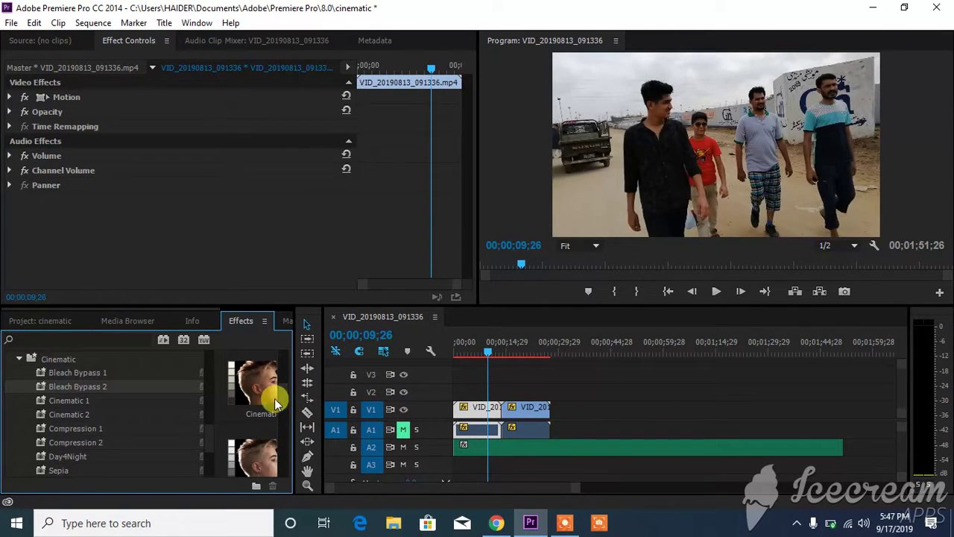
Try the Cinematic 1 and Cinematic 2 looks in turn on the first clip, undoing each one
{"action": "double_click", "coordinate": [272, 402]}
{"action": "scroll", "coordinate": [275, 426], "scroll_direction": "up", "scroll_amount": 1}
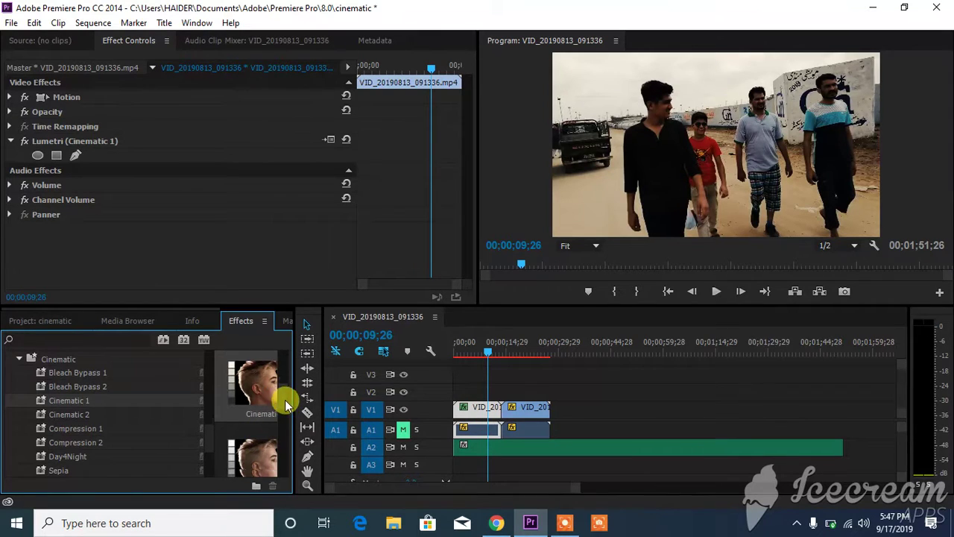
{"action": "key", "text": "ctrl+z"}
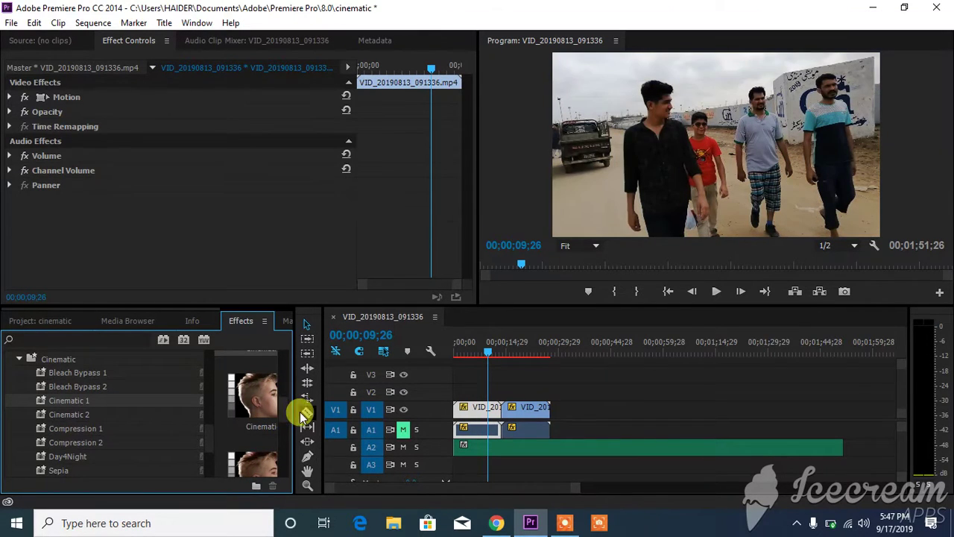
{"action": "scroll", "coordinate": [289, 418], "scroll_direction": "down", "scroll_amount": 2}
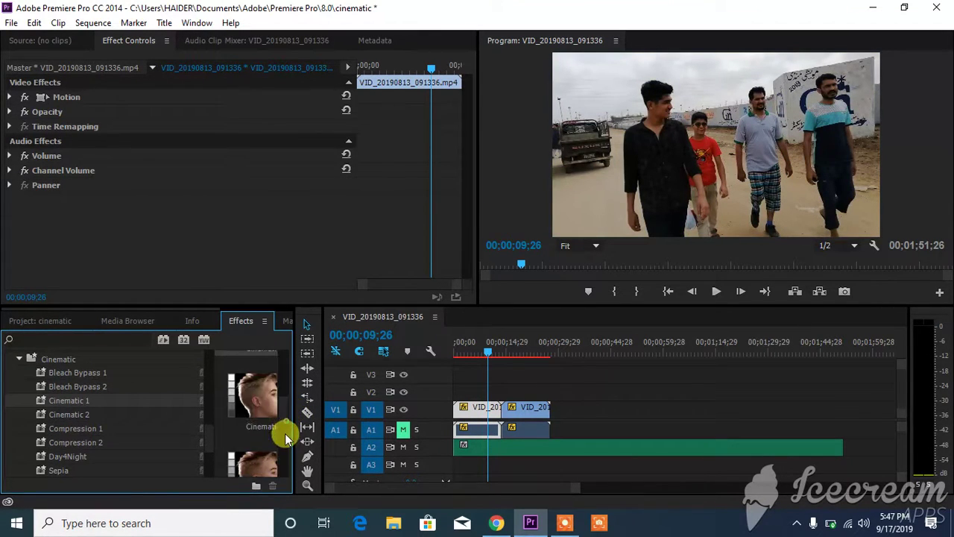
{"action": "double_click", "coordinate": [261, 398]}
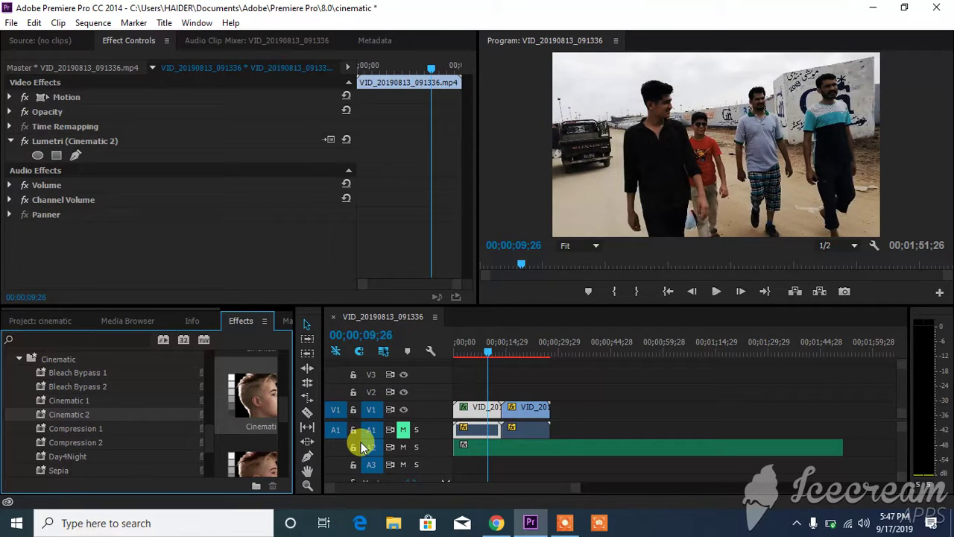
{"action": "key", "text": "ctrl+z"}
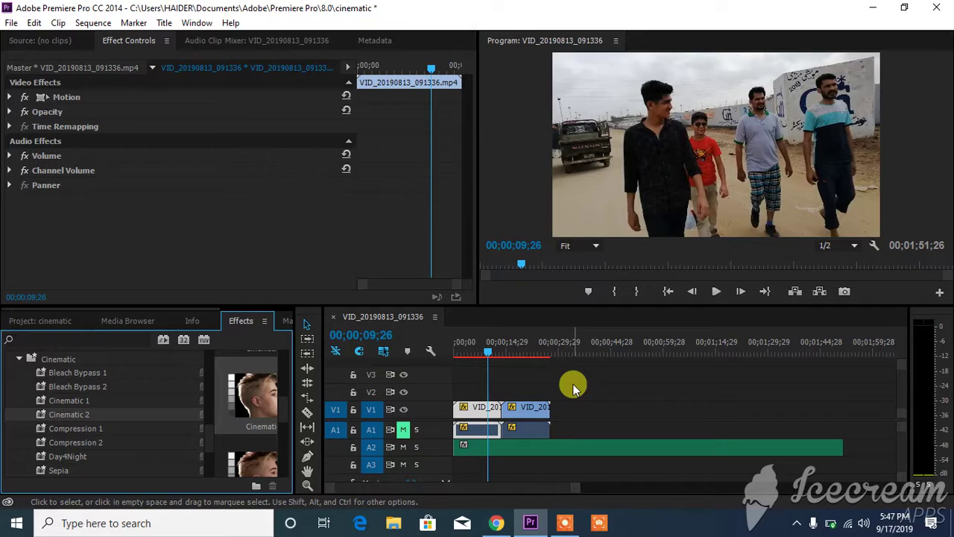
Try the Cinematic 2 look on the first clip during playback, and undo both it and the earlier clip deletion
{"action": "key", "text": "space"}
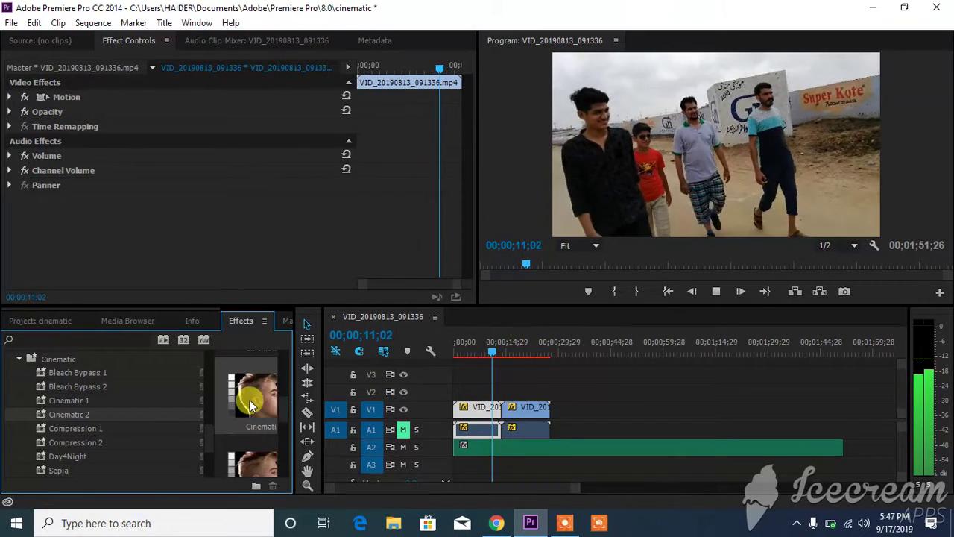
{"action": "double_click", "coordinate": [253, 398]}
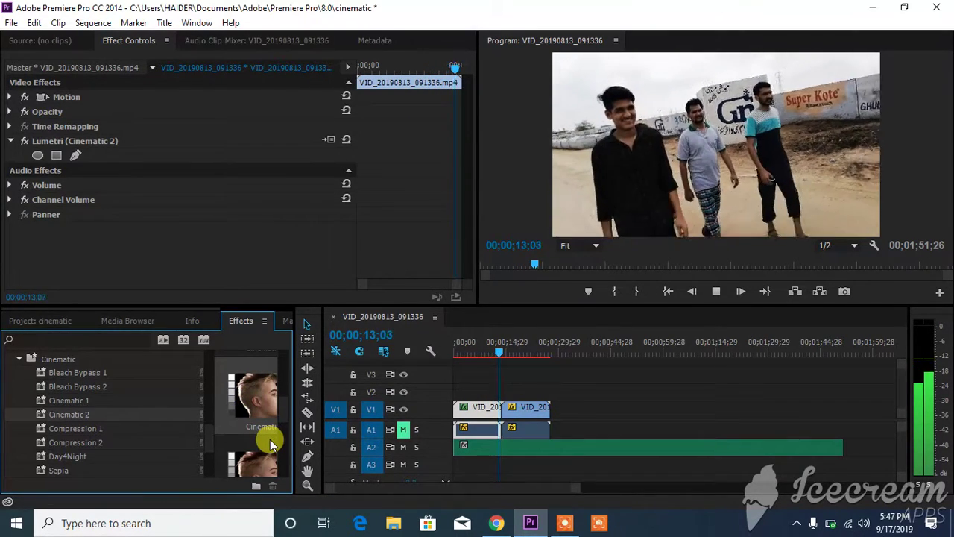
{"action": "key", "text": "ctrl+z"}
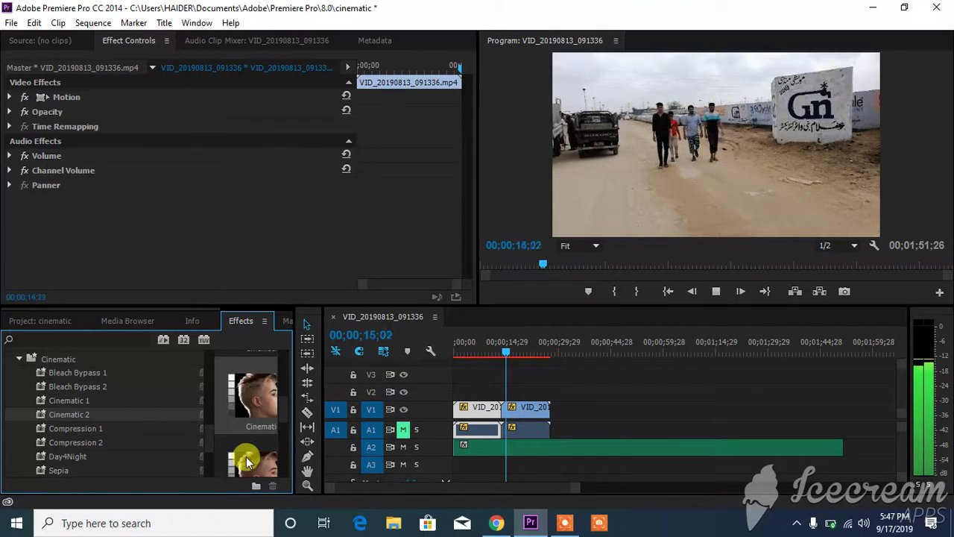
{"action": "key", "text": "ctrl+z"}
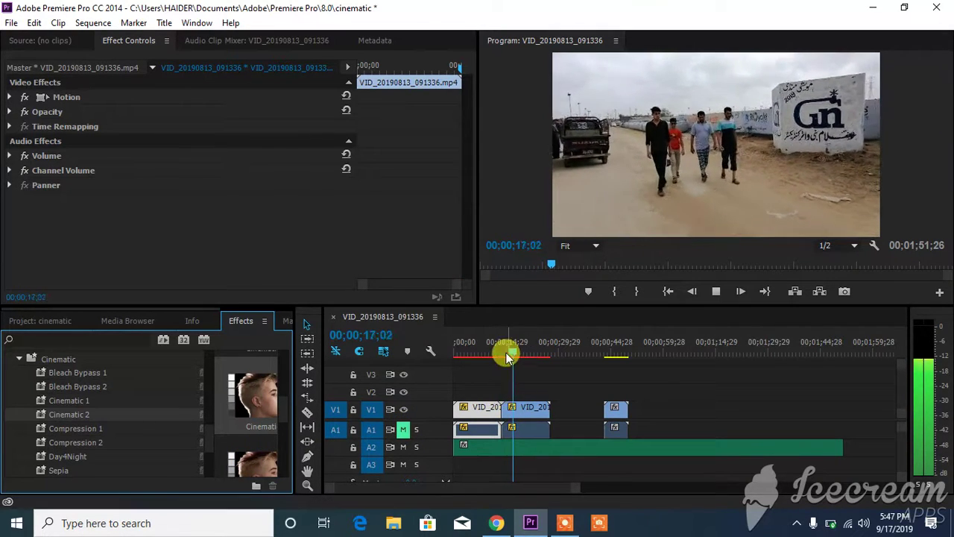
Try the Cinematic 1 look on the first clip and play it back from near the start of the sequence
{"action": "left_click_drag", "start_coordinate": [506, 345], "coordinate": [377, 352]}
{"action": "key", "text": "space"}
{"action": "key", "text": "space"}
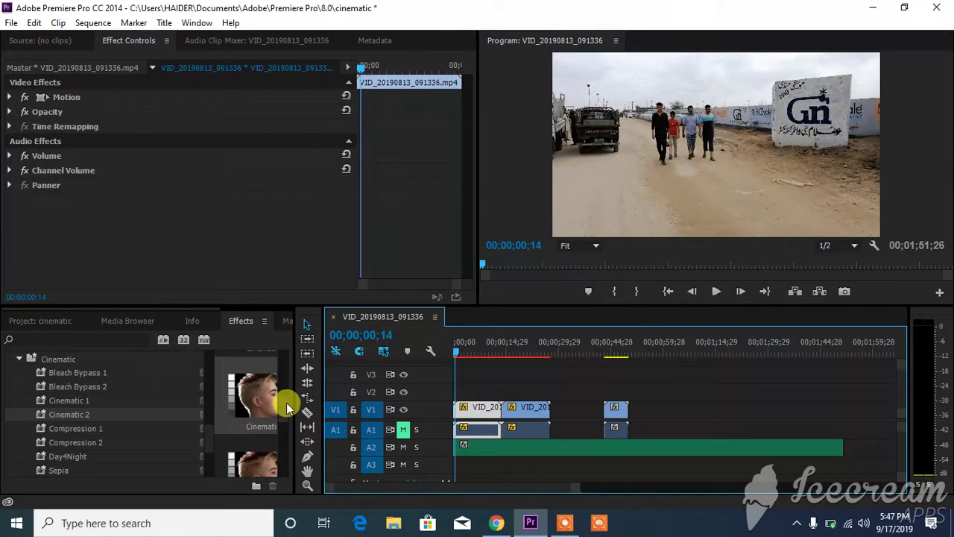
{"action": "mouse_move", "coordinate": [286, 404]}
{"action": "left_mouse_down"}
{"action": "mouse_move", "coordinate": [283, 442]}
{"action": "mouse_move", "coordinate": [283, 391]}
{"action": "left_mouse_up"}
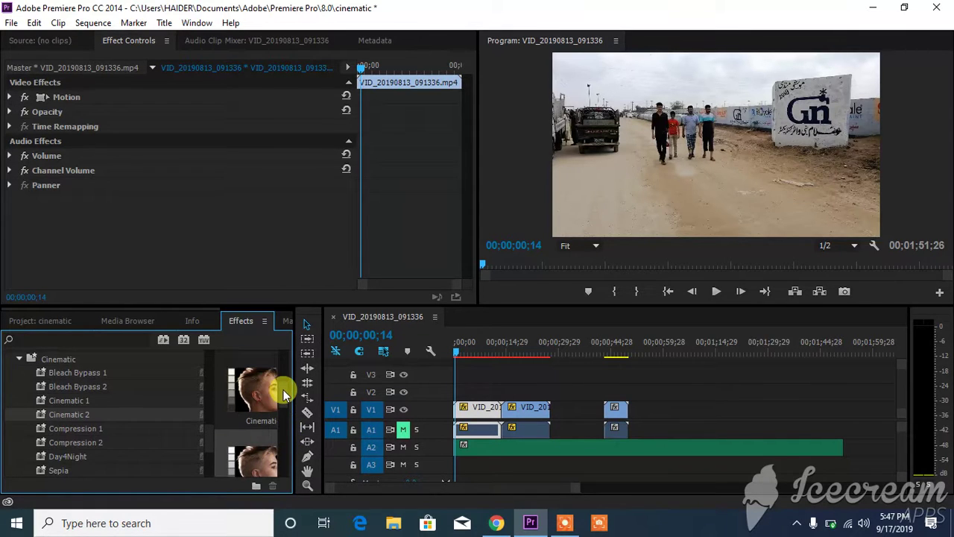
{"action": "left_click", "coordinate": [254, 394]}
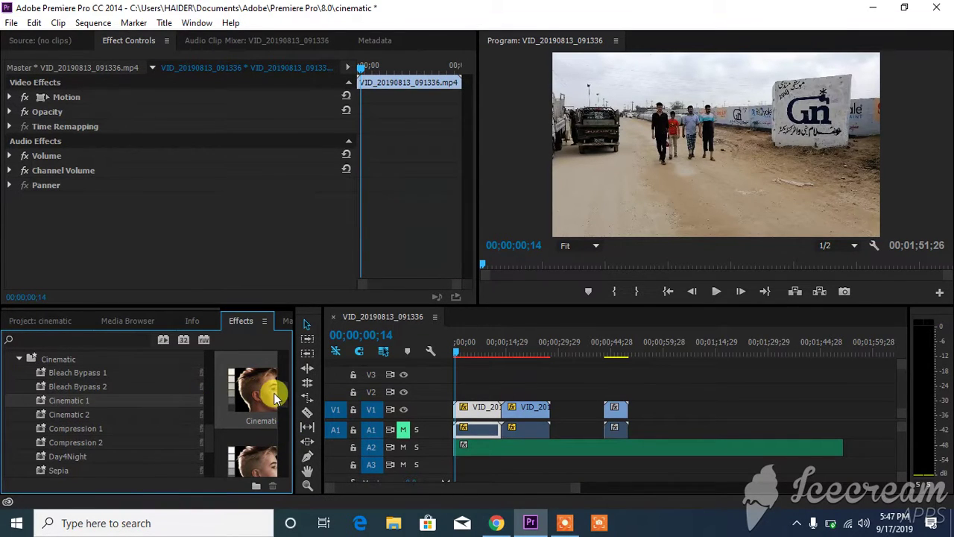
{"action": "double_click", "coordinate": [274, 394]}
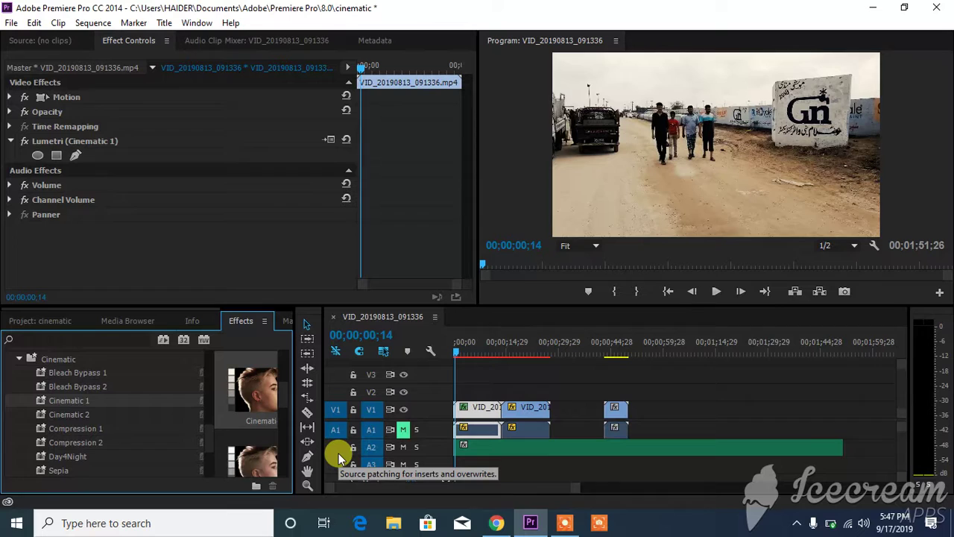
{"action": "key", "text": "space"}
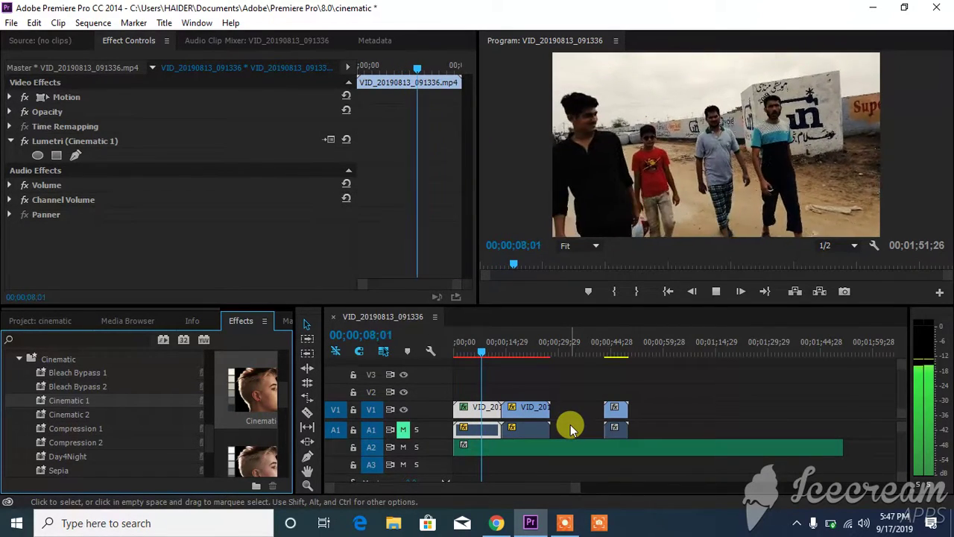
{"action": "key", "text": "space"}
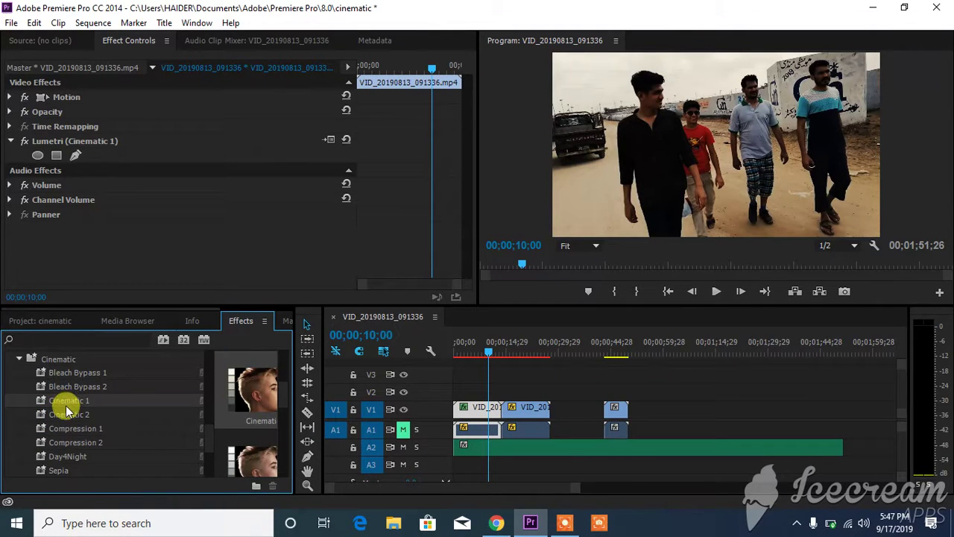
Try adding the Cinematic 2 look on top of Cinematic 1 on the first clip, and undo both looks
{"action": "double_click", "coordinate": [67, 415]}
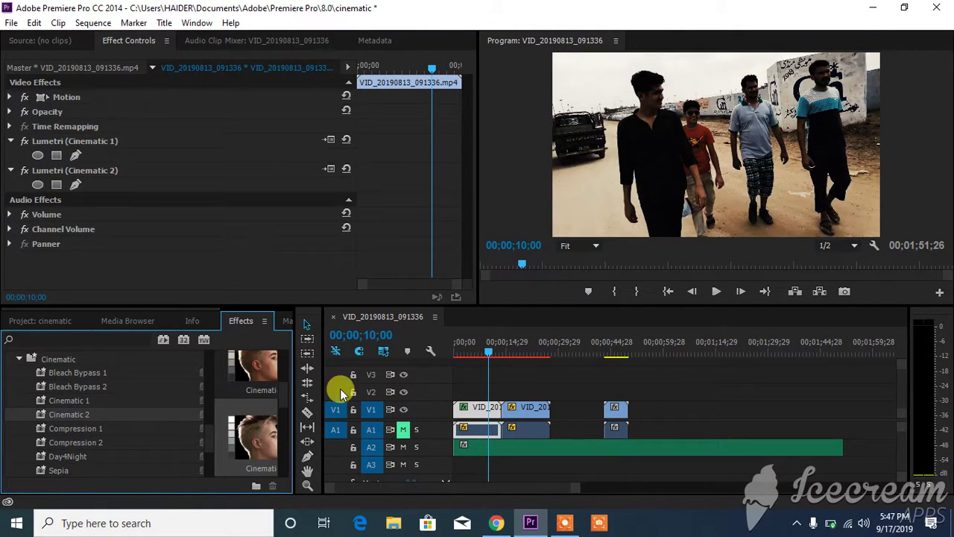
{"action": "left_click", "coordinate": [67, 431]}
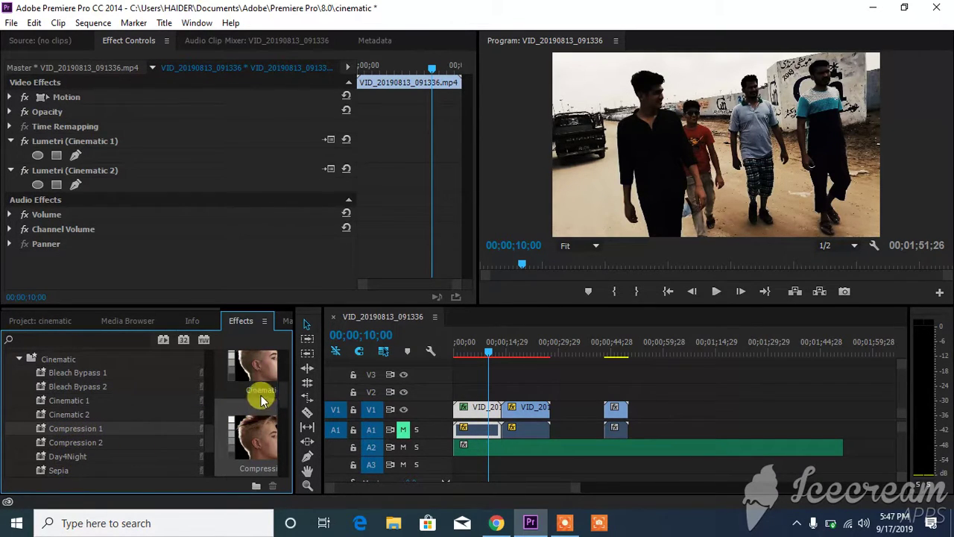
{"action": "left_click", "coordinate": [287, 392]}
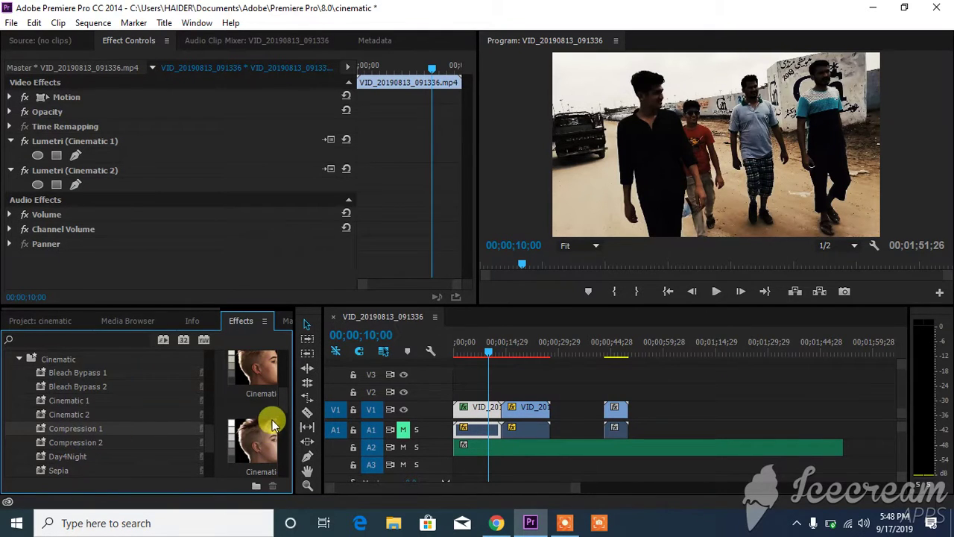
{"action": "left_click_drag", "start_coordinate": [283, 405], "coordinate": [283, 418]}
{"action": "scroll", "coordinate": [115, 432], "scroll_direction": "down", "scroll_amount": 1}
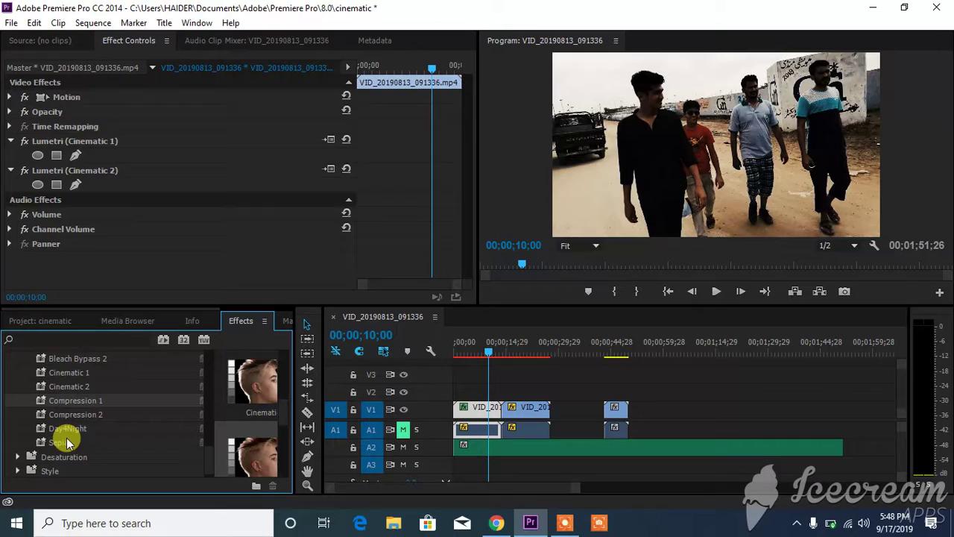
{"action": "key", "text": "ctrl+z"}
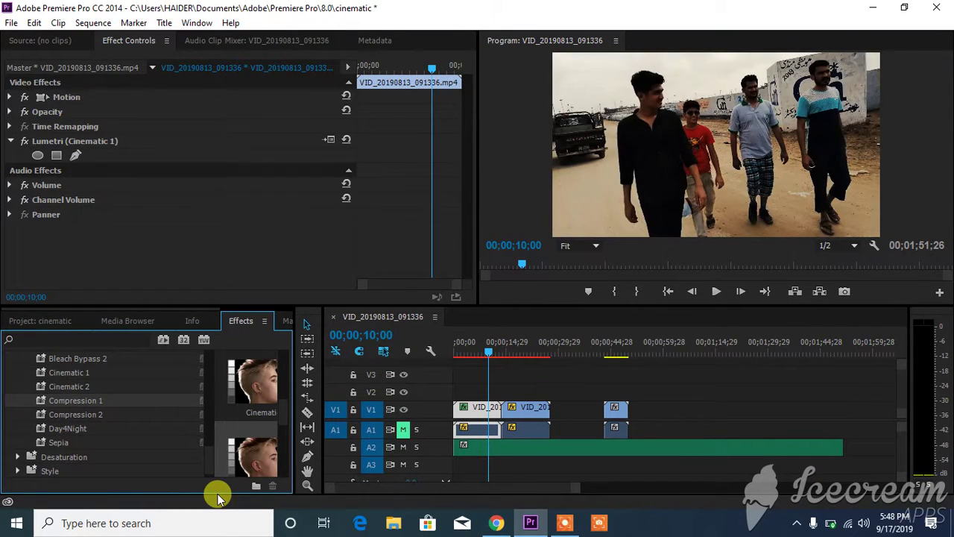
{"action": "key", "text": "ctrl+z"}
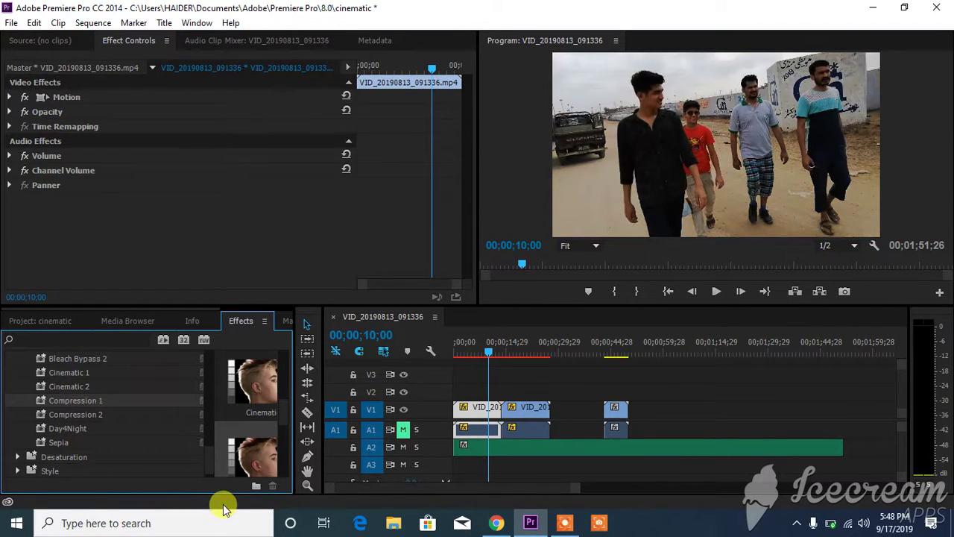
Apply the Cinematic 1 look from the Cinematic presets to the first clip
{"action": "left_click", "coordinate": [72, 431]}
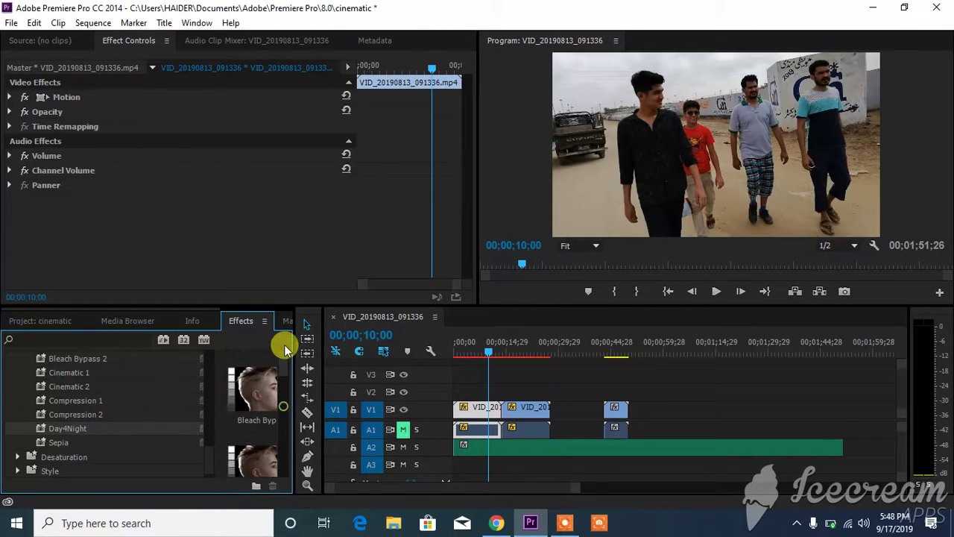
{"action": "scroll", "coordinate": [284, 348], "scroll_direction": "down", "scroll_amount": 2}
{"action": "double_click", "coordinate": [268, 419]}
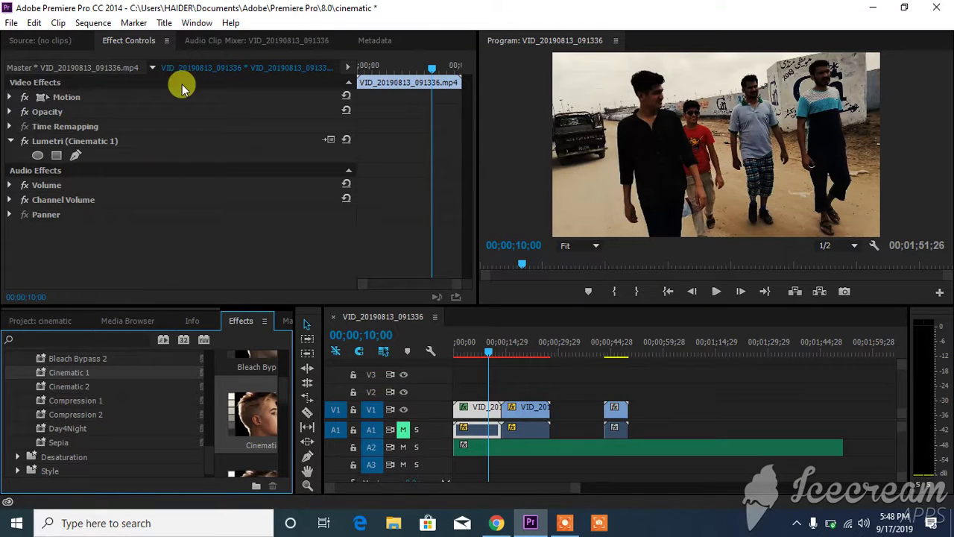
Play the first clip from the start of the sequence to review its Cinematic 1 look
{"action": "key", "text": "space"}
{"action": "left_click_drag", "start_coordinate": [493, 353], "coordinate": [445, 352]}
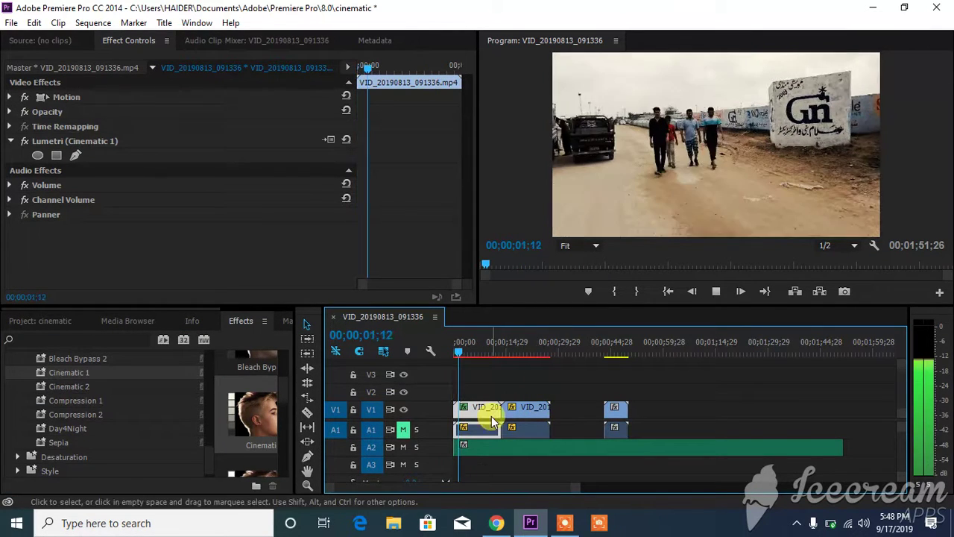
{"action": "left_click", "coordinate": [469, 351]}
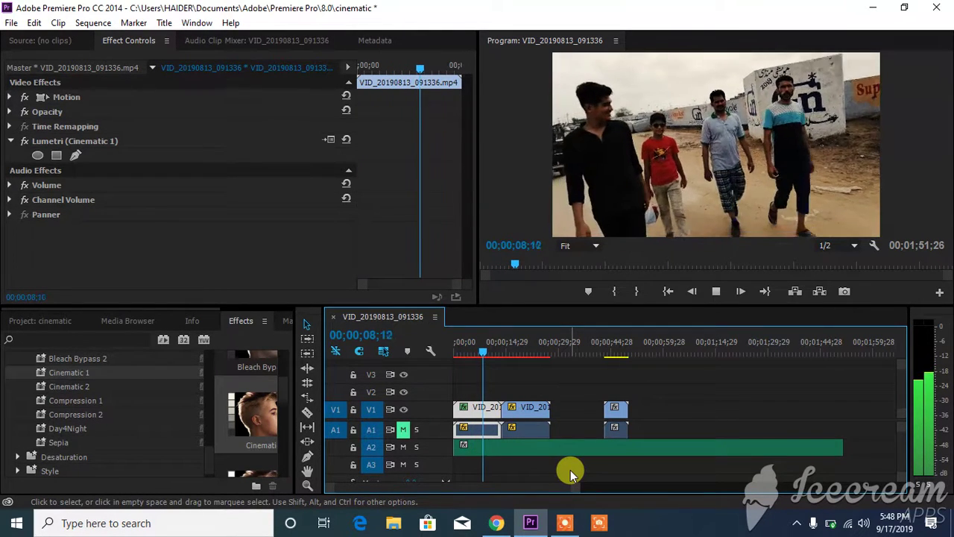
{"action": "key", "text": "space"}
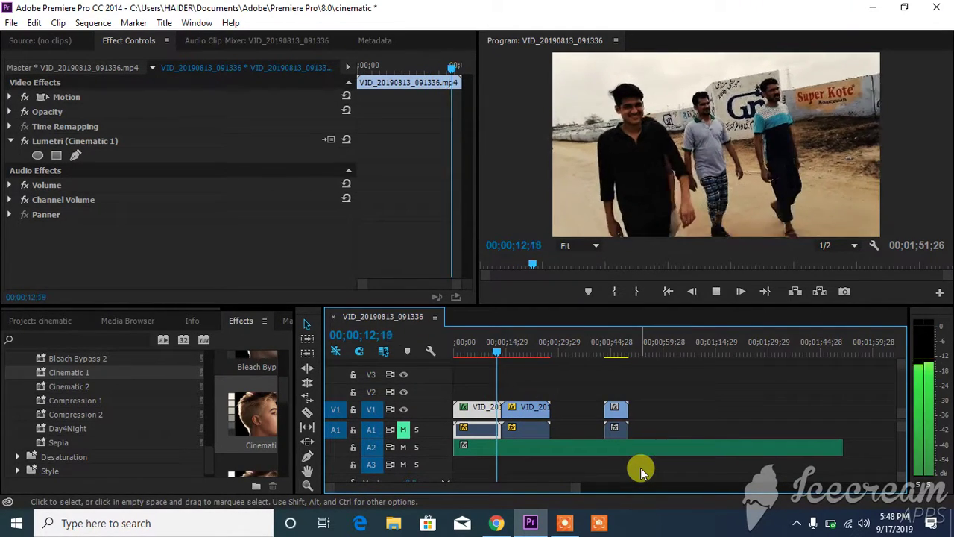
{"action": "key", "text": "space"}
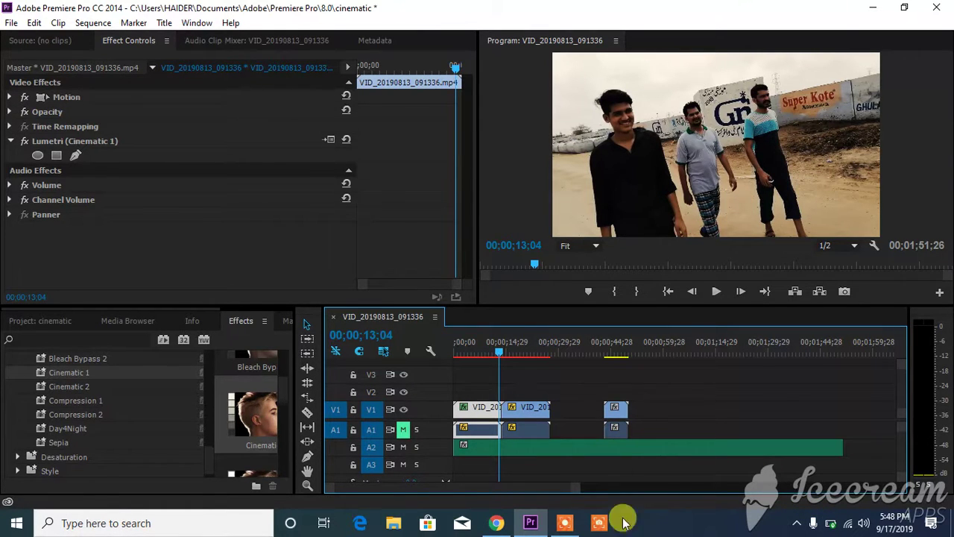
{"action": "left_click_drag", "start_coordinate": [507, 356], "coordinate": [428, 357]}
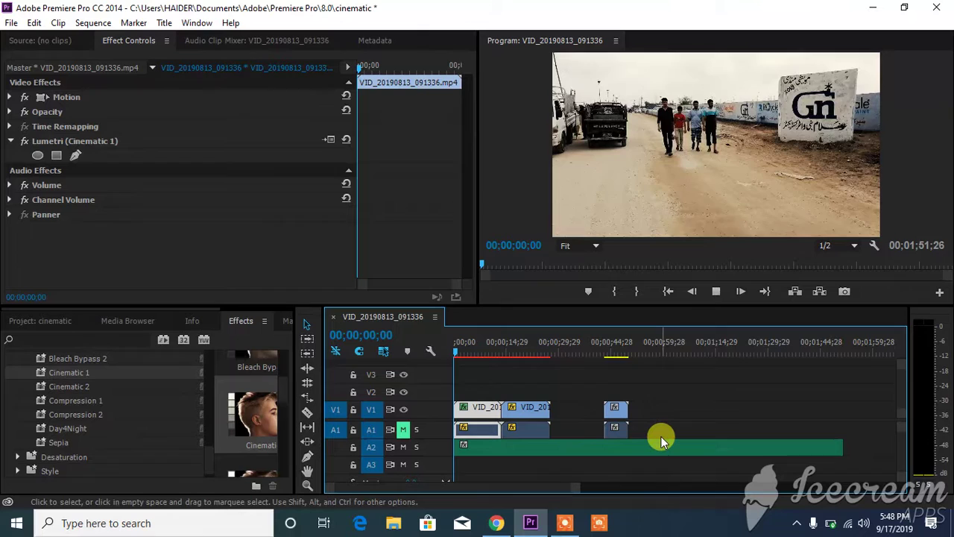
{"action": "key", "text": "space"}
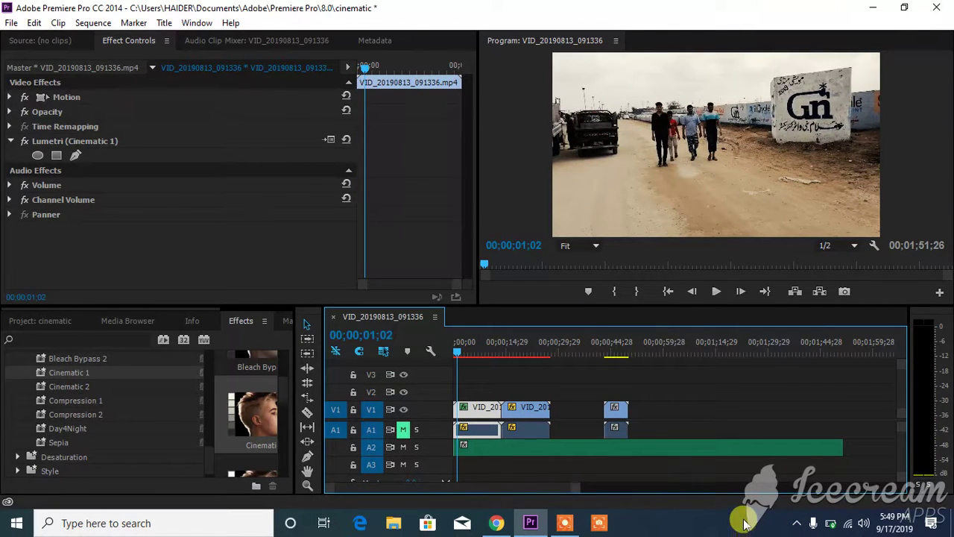
{"action": "left_click", "coordinate": [564, 526]}
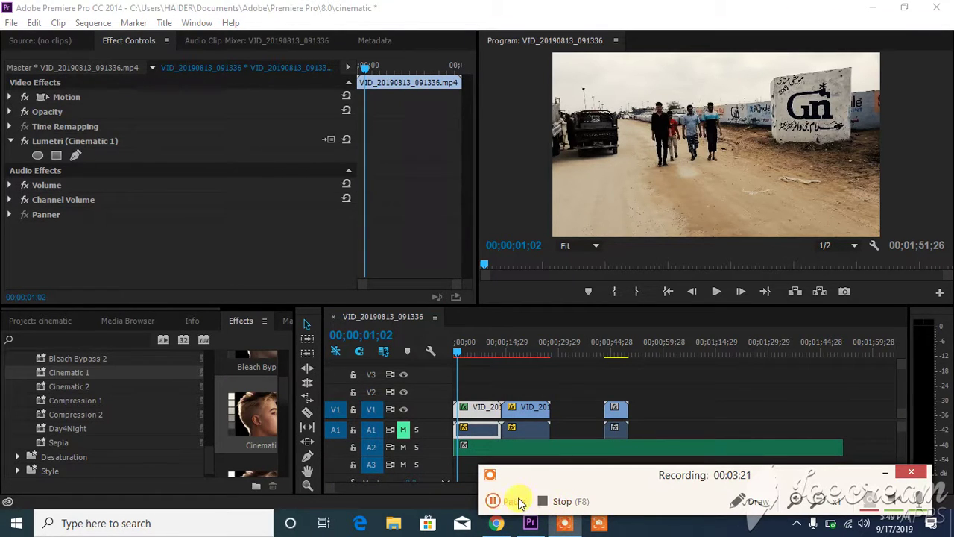